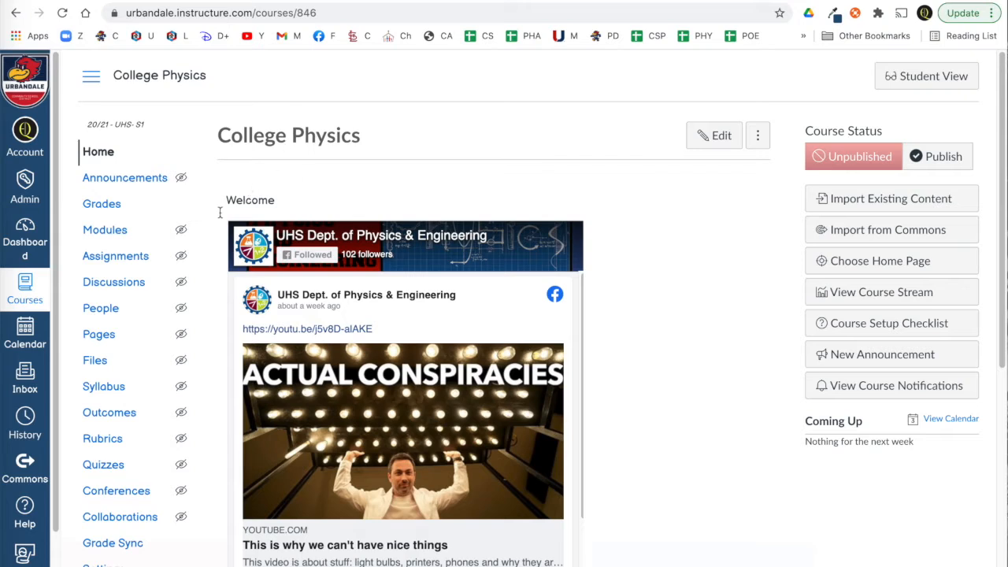
Open the College Physics course's assignments page and view the form for adding an assignment group without saving
left_click(113, 258)
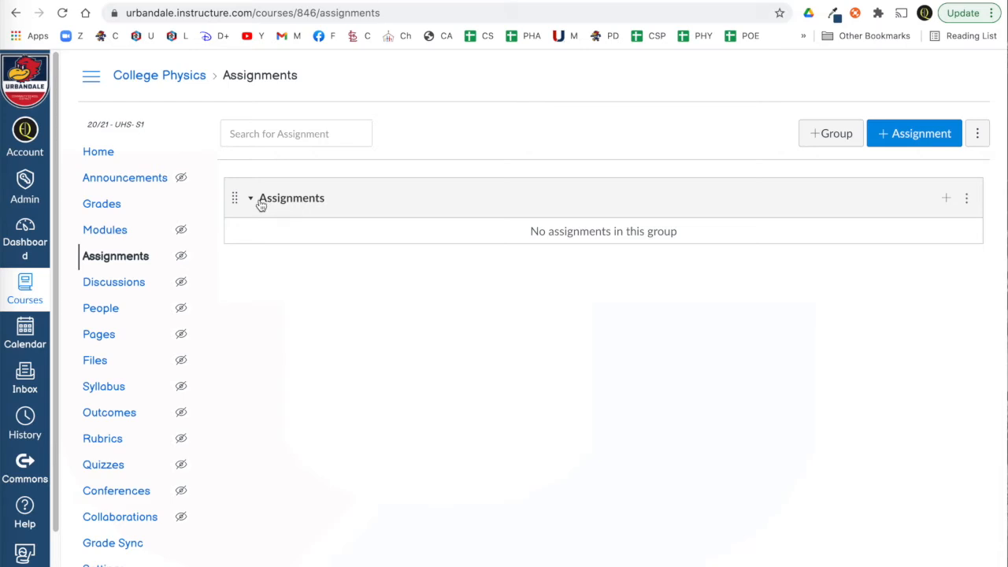
left_click(817, 135)
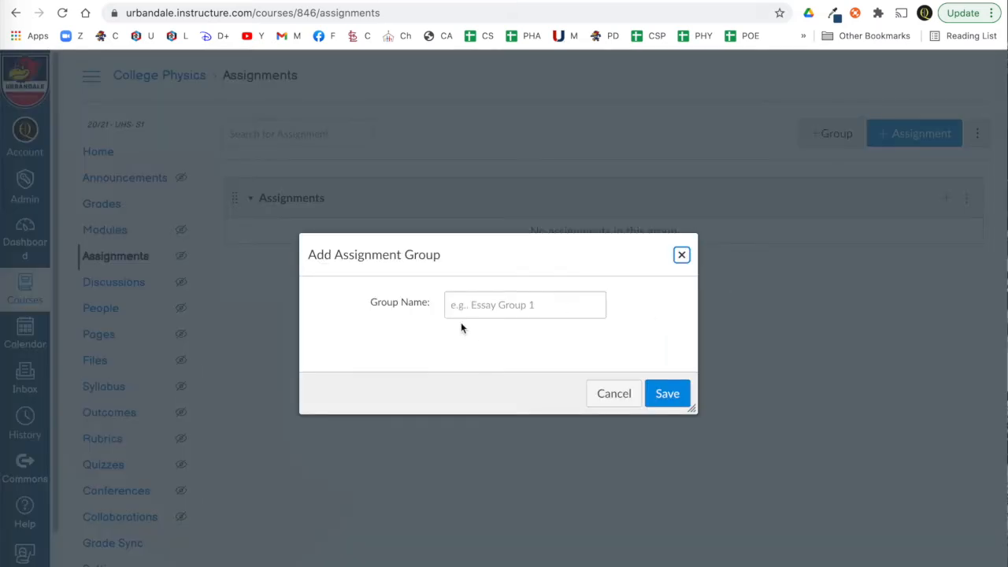
left_click(611, 396)
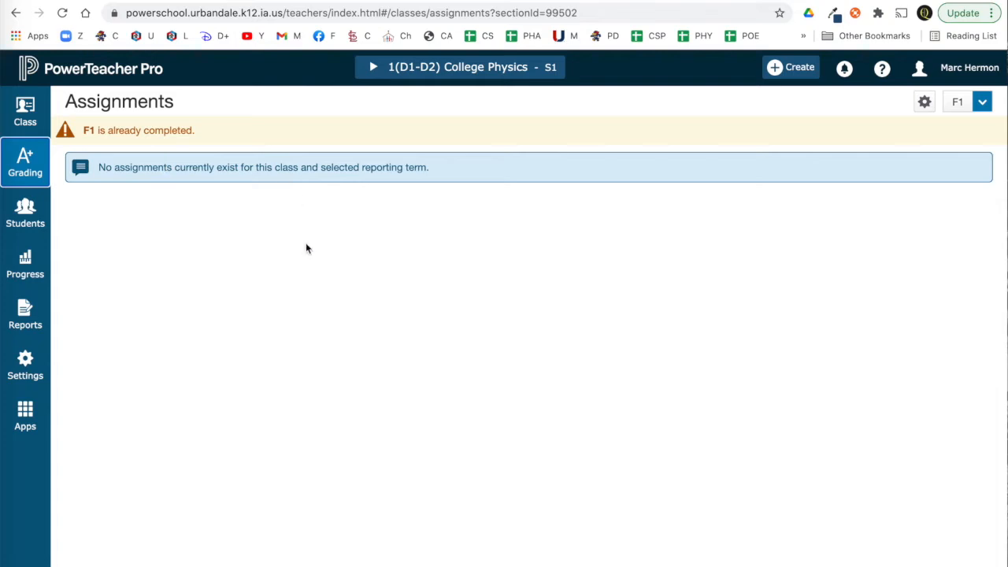
Switch to PowerTeacher Pro and view the grading categories of the College Physics class, including the inactive ones
left_click(27, 165)
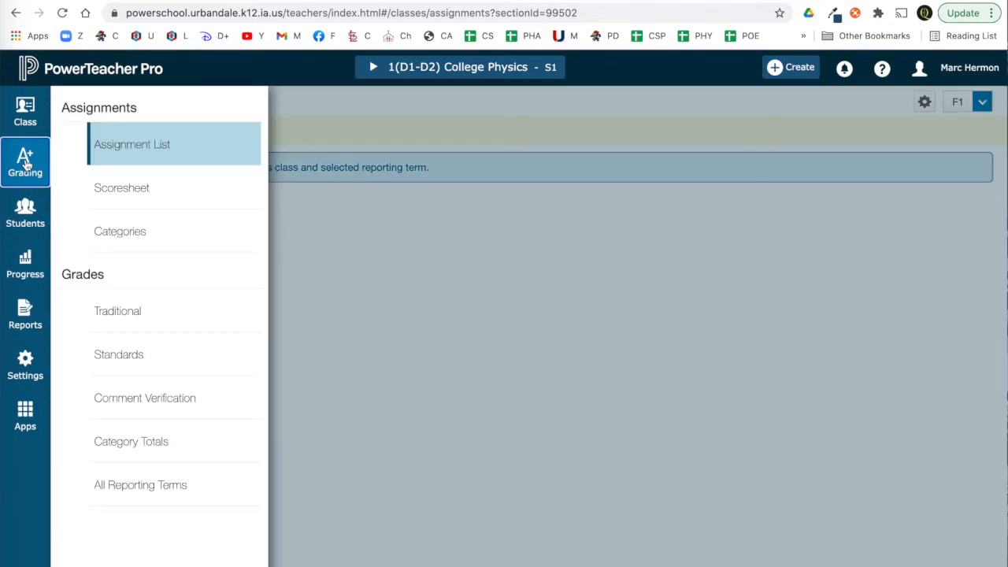
left_click(130, 149)
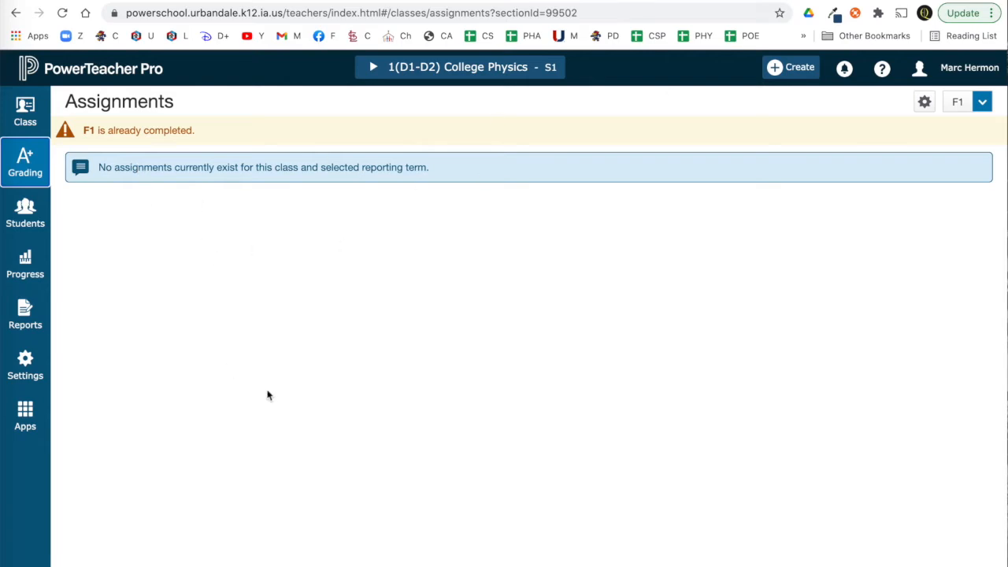
left_click(26, 168)
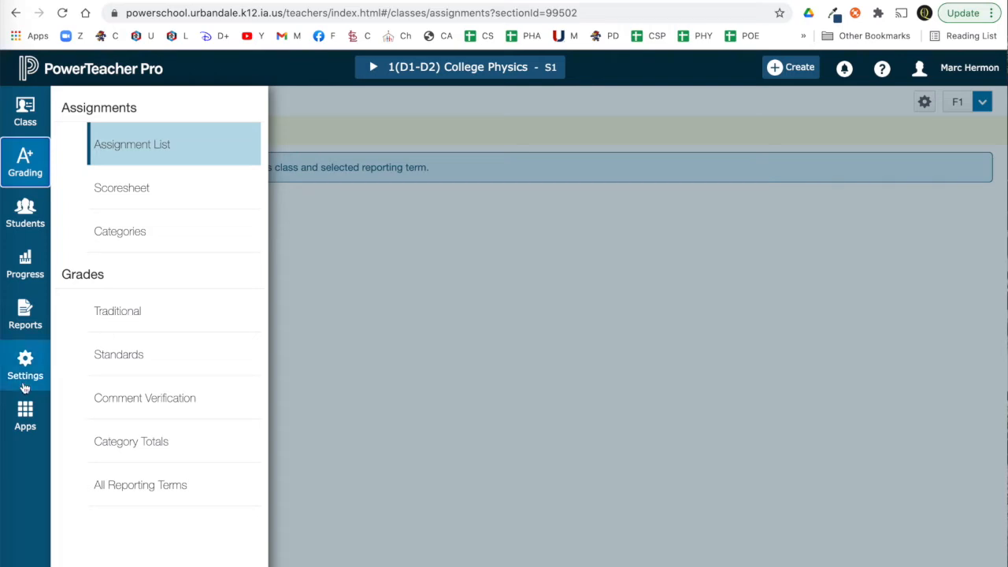
left_click(122, 232)
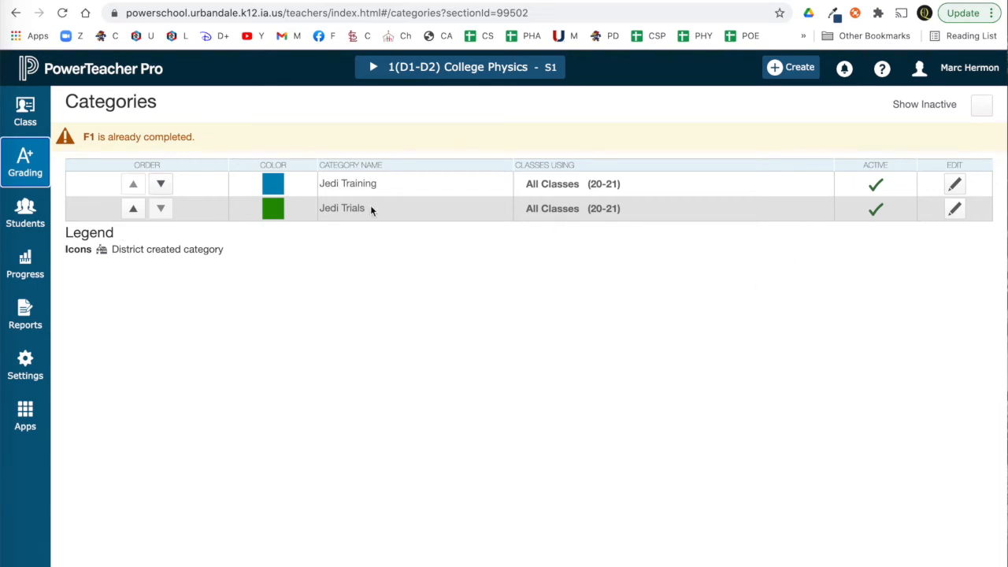
left_click(980, 107)
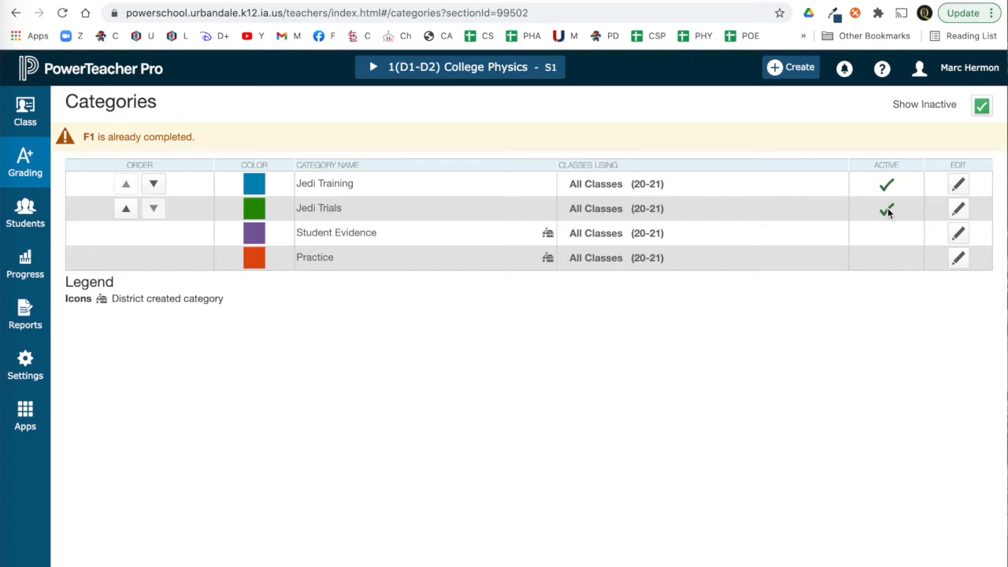
Check the Jedi Trials category's settings and the available creation options, and hide the inactive categories again
left_click(959, 209)
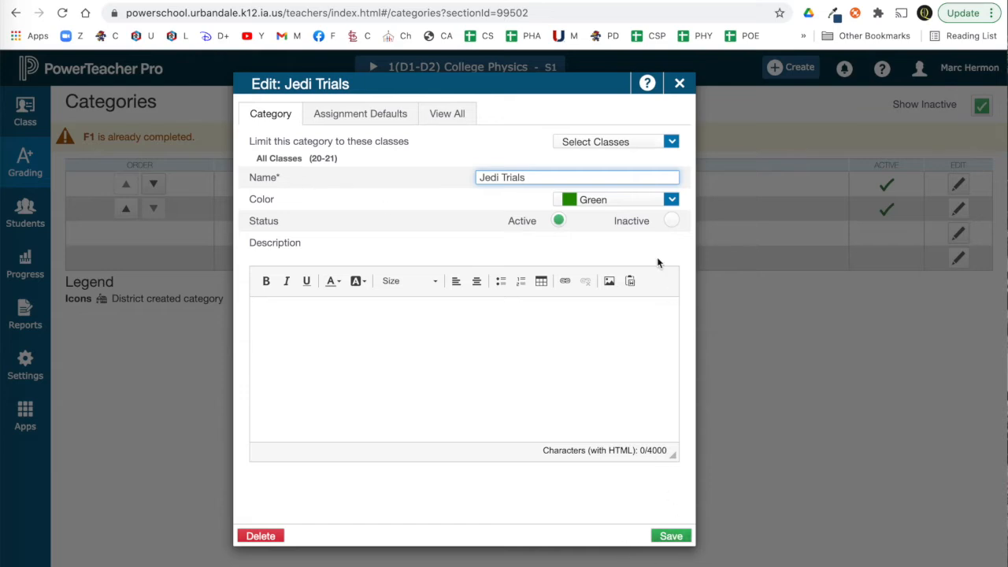
left_click(679, 84)
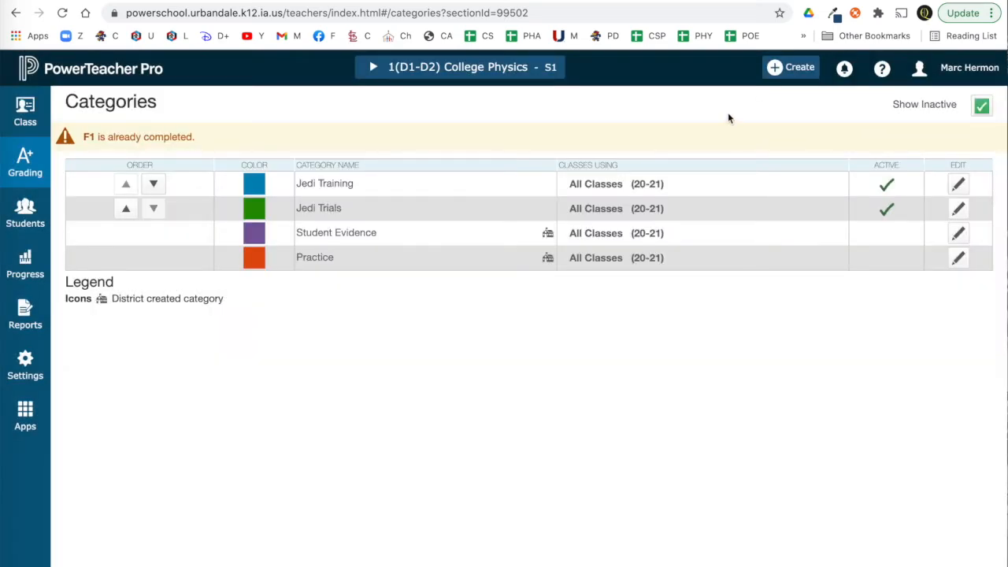
left_click(776, 72)
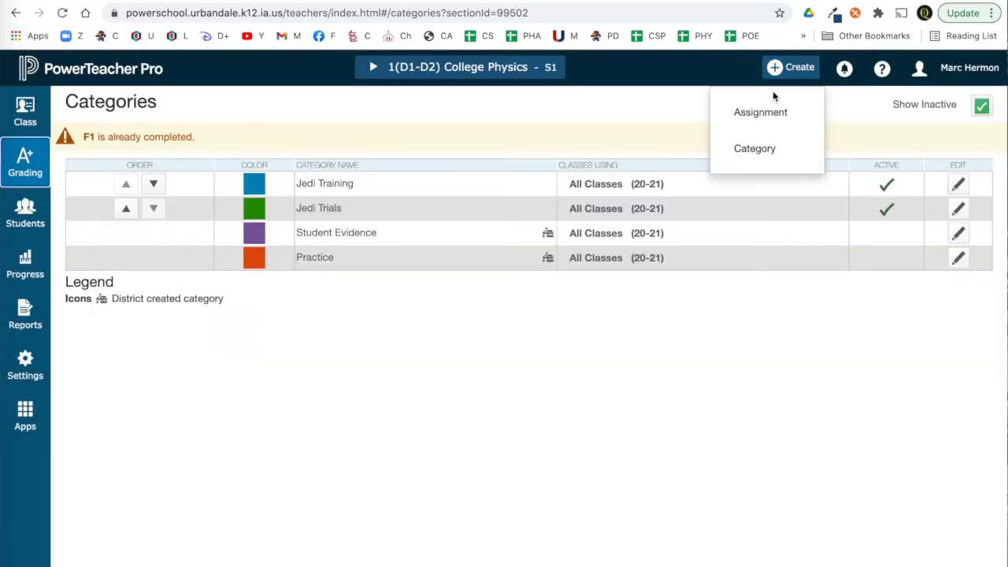
left_click(674, 111)
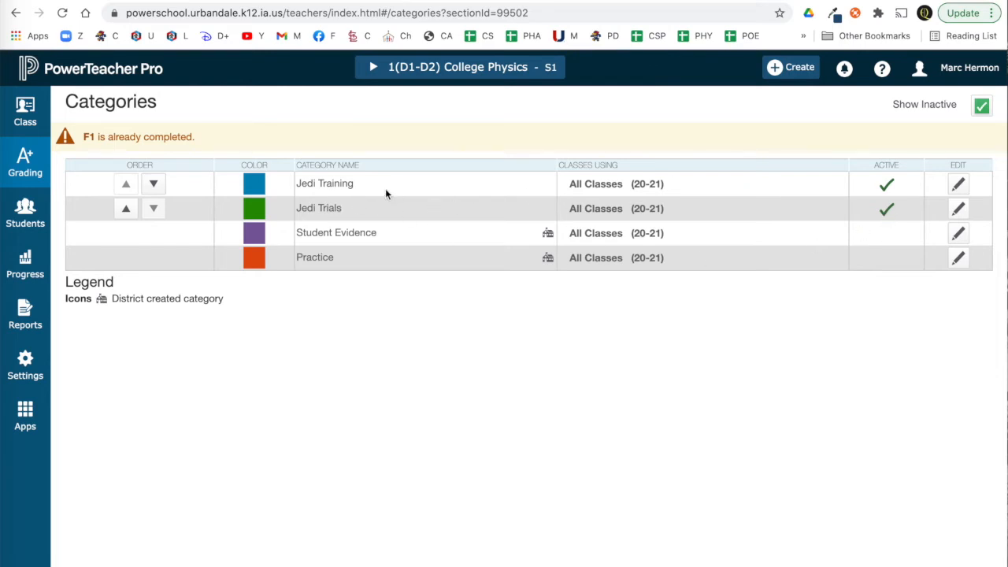
left_click(981, 105)
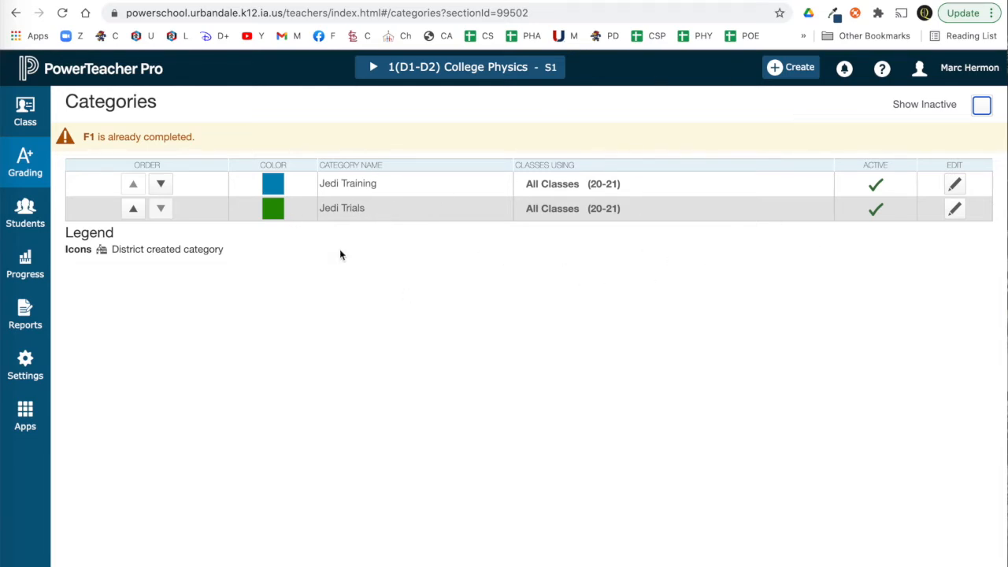
Review which classes the Jedi Trials category can be limited to, leaving its settings unsaved
left_click(877, 209)
left_click(954, 211)
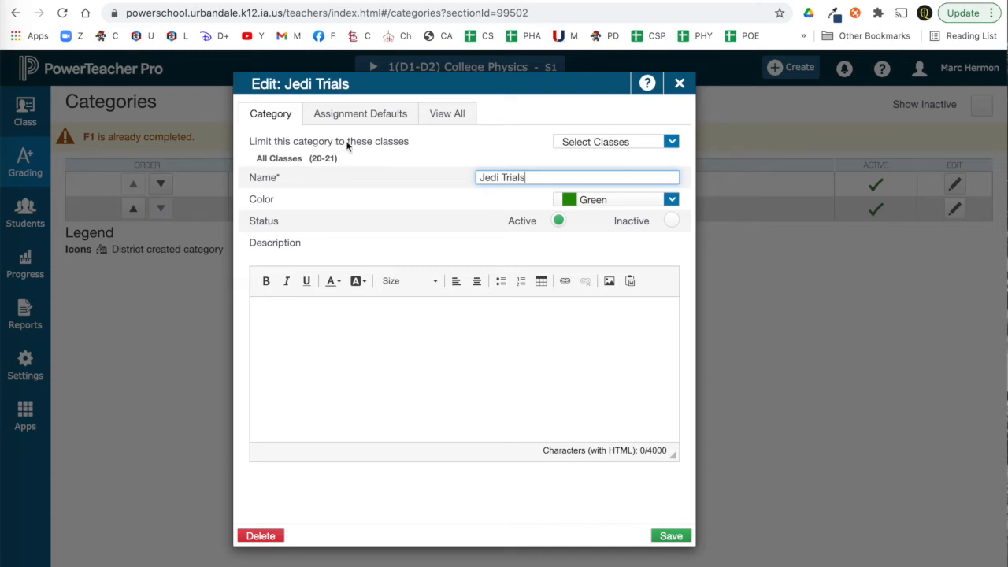
left_click(671, 142)
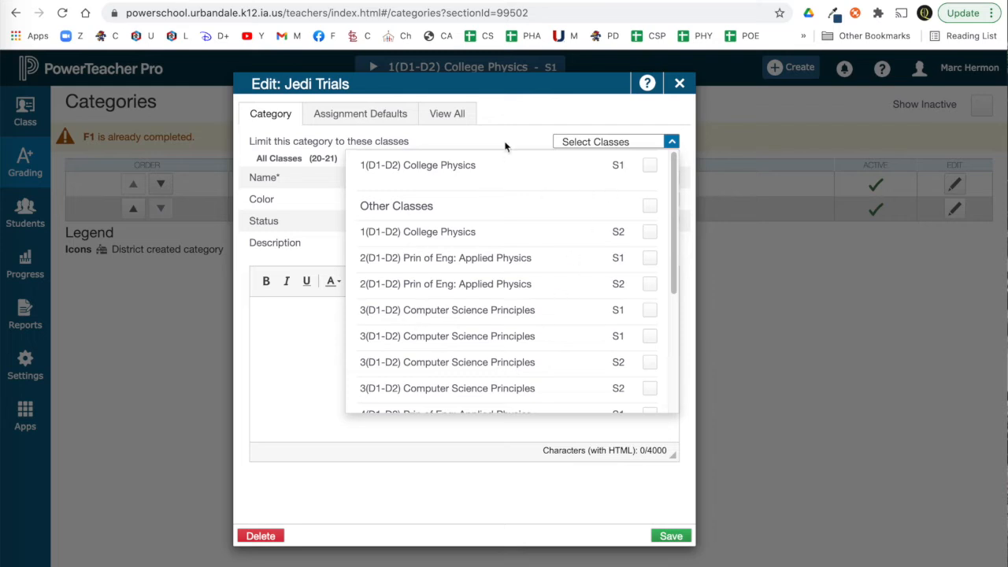
left_click(514, 117)
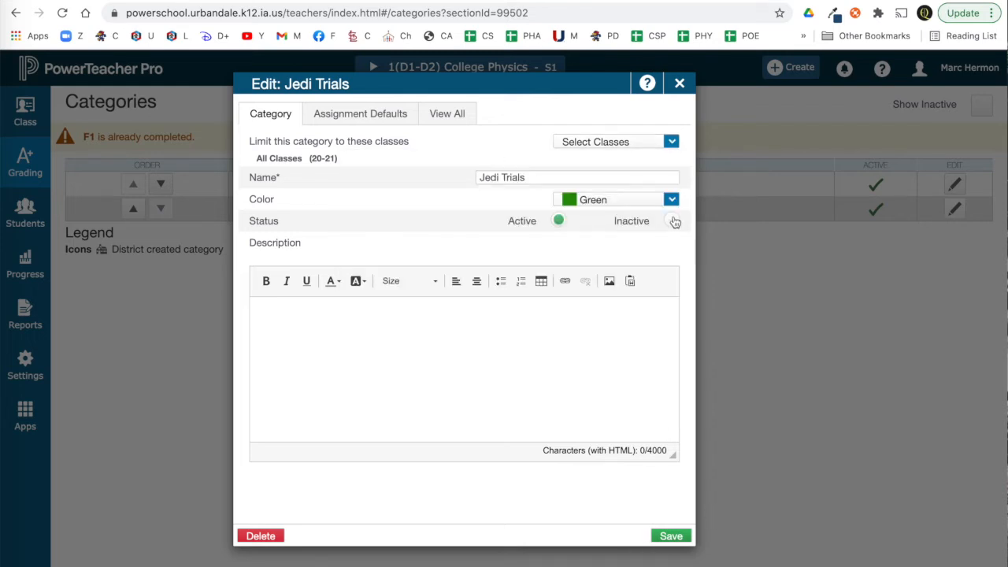
left_click(678, 84)
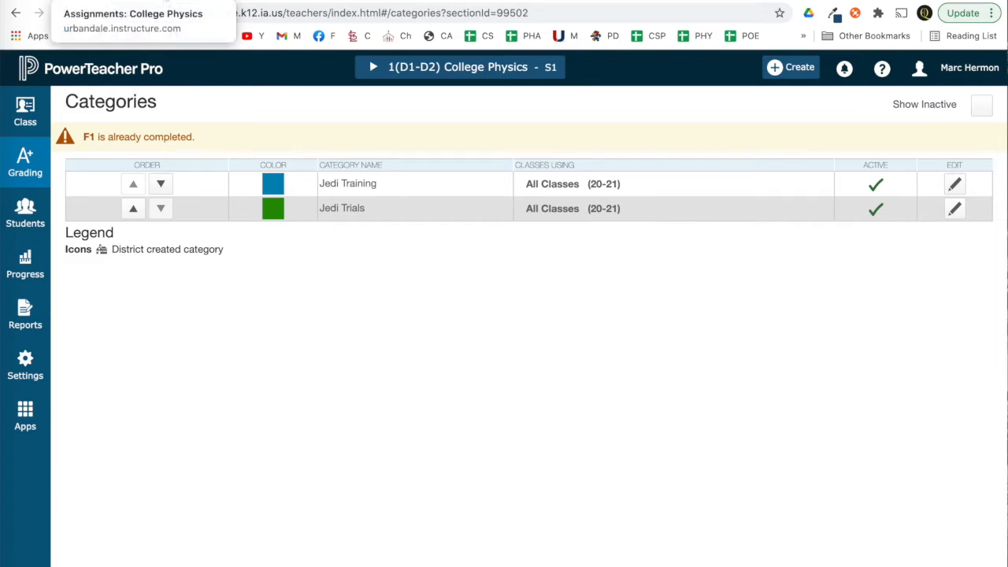
Switch to Canvas, import the assignment groups into College Physics, and reload the assignments page
left_click(167, 0)
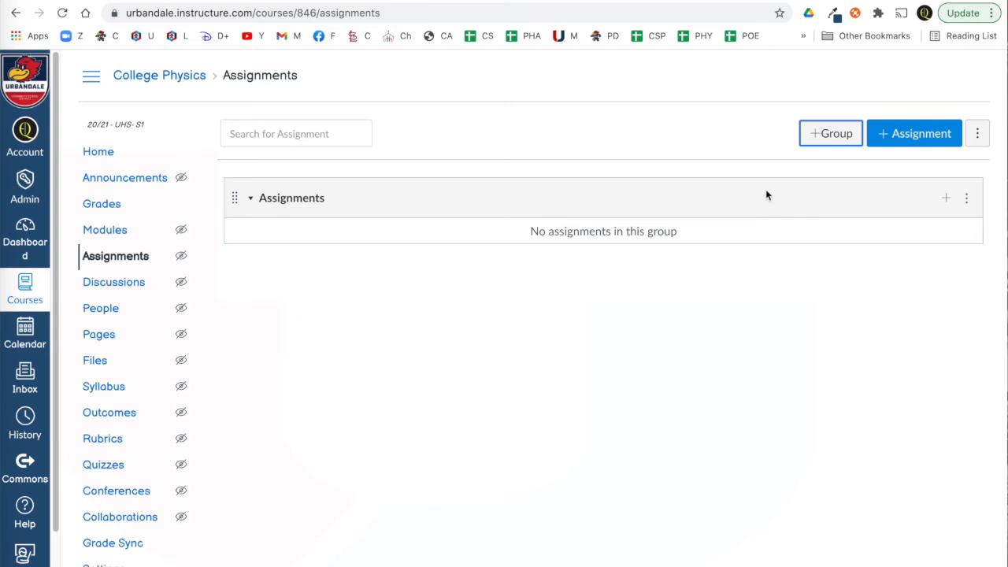
left_click(979, 135)
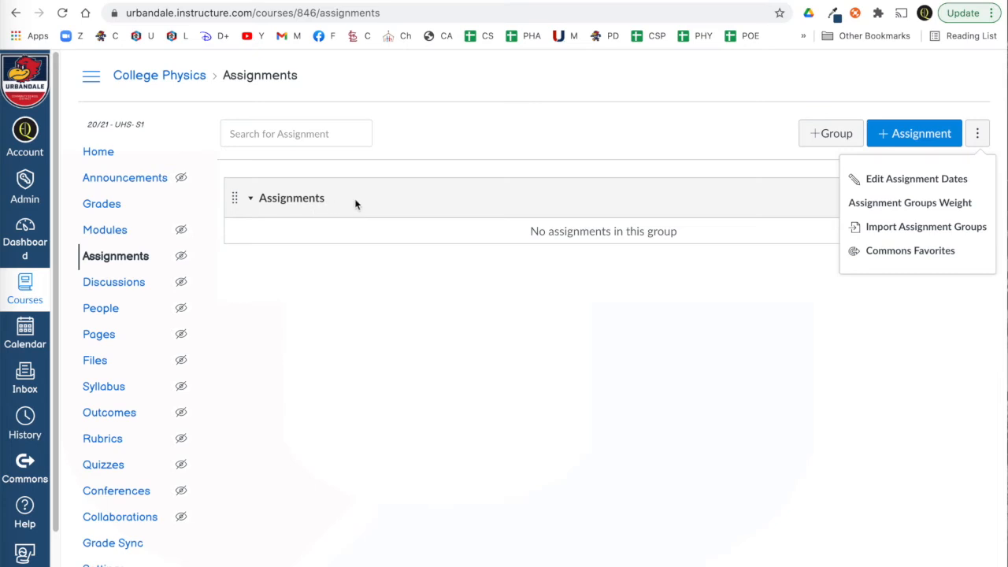
left_click(920, 229)
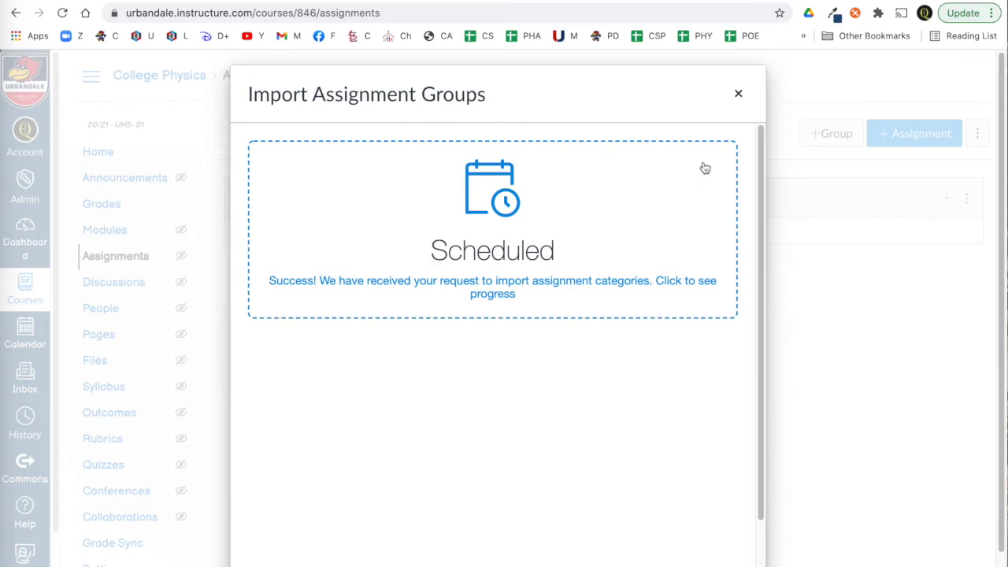
left_click(738, 94)
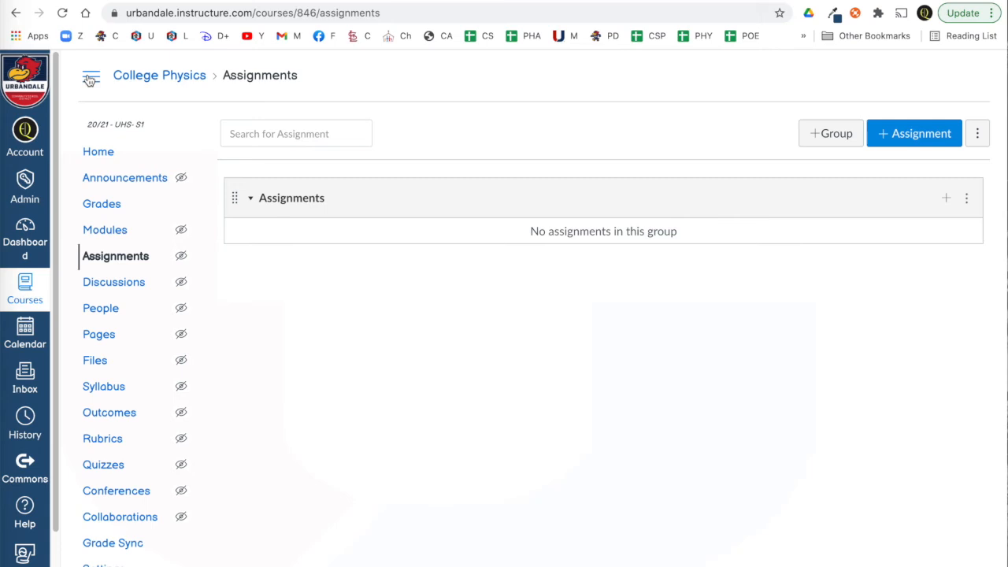
left_click(65, 16)
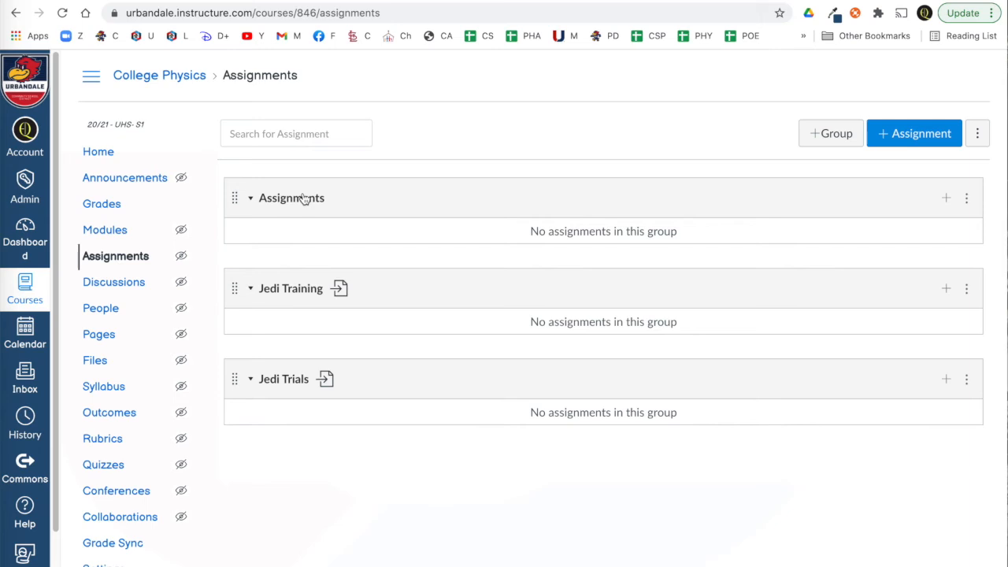
Delete the default "Assignments" group from the College Physics assignments page
left_click(966, 198)
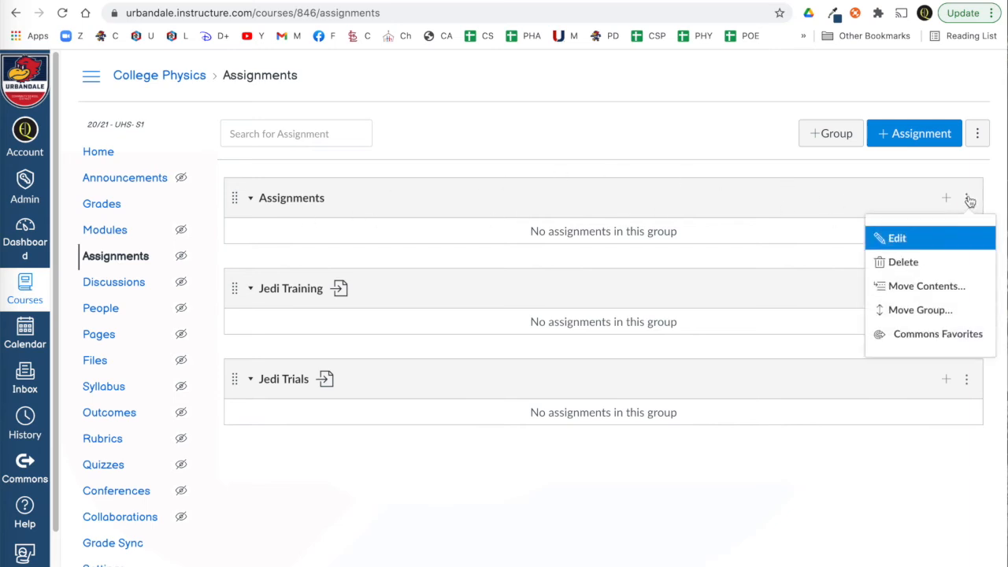
left_click(911, 263)
left_click(628, 94)
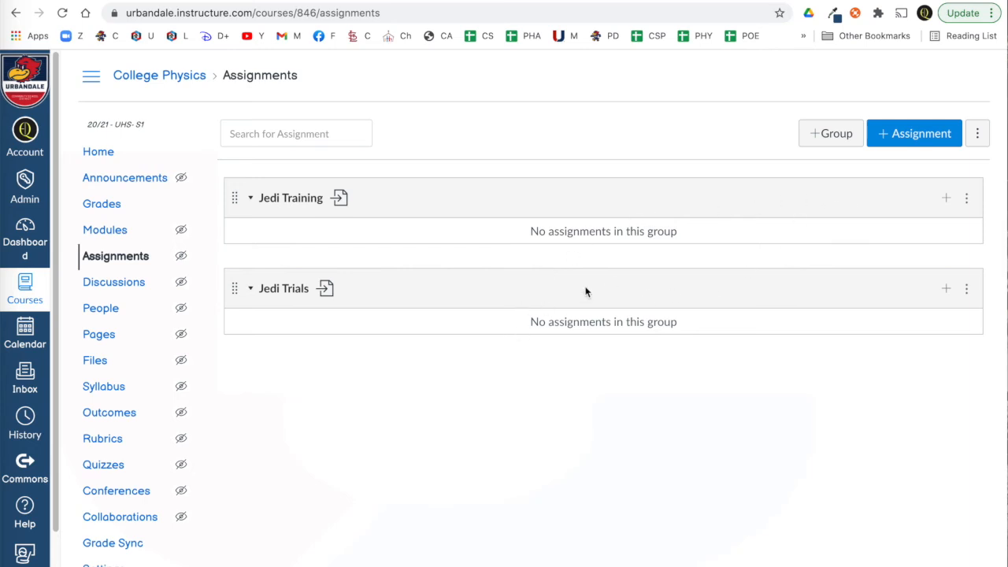
Add a new assignment group named "Delete" to the course
left_click(819, 134)
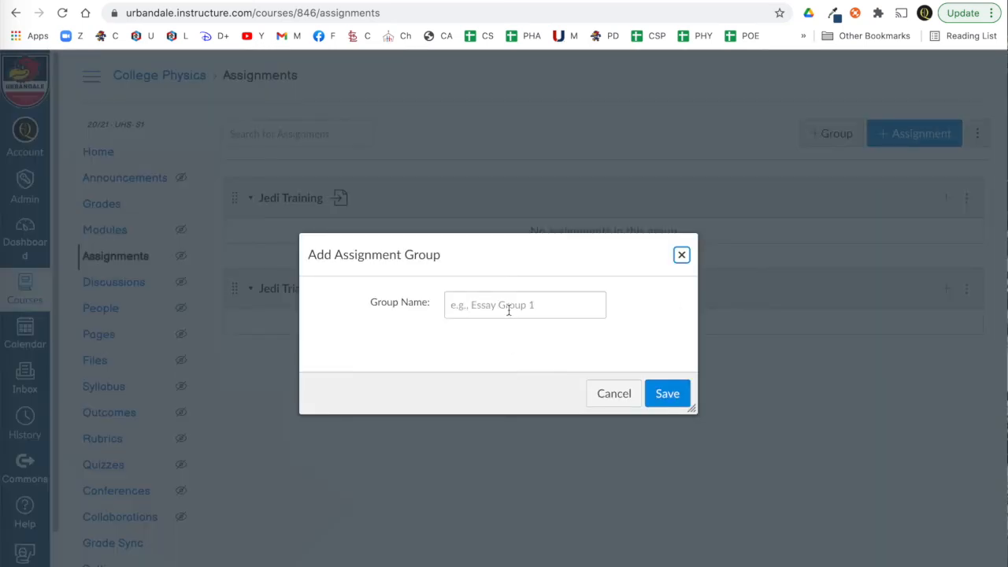
left_click(508, 311)
type("Delete")
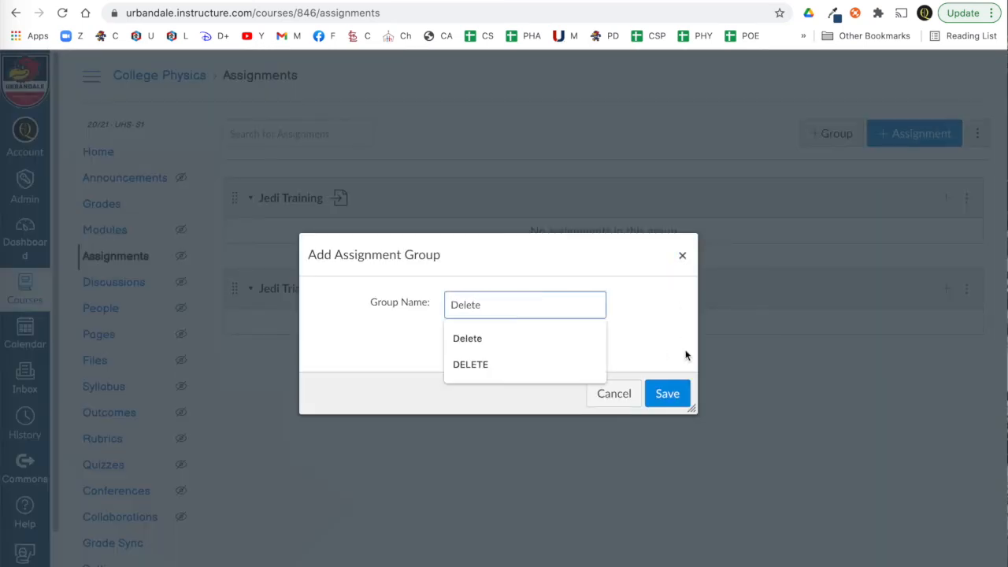
left_click(674, 395)
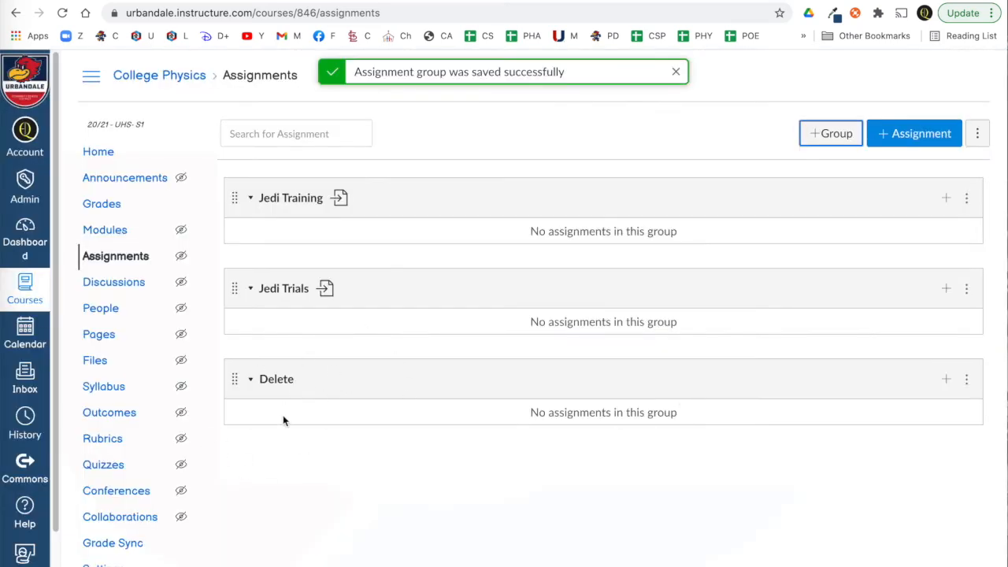
Check the option for moving the Jedi Training group's contents, and delete the assignment group named "Delete"
left_click(966, 201)
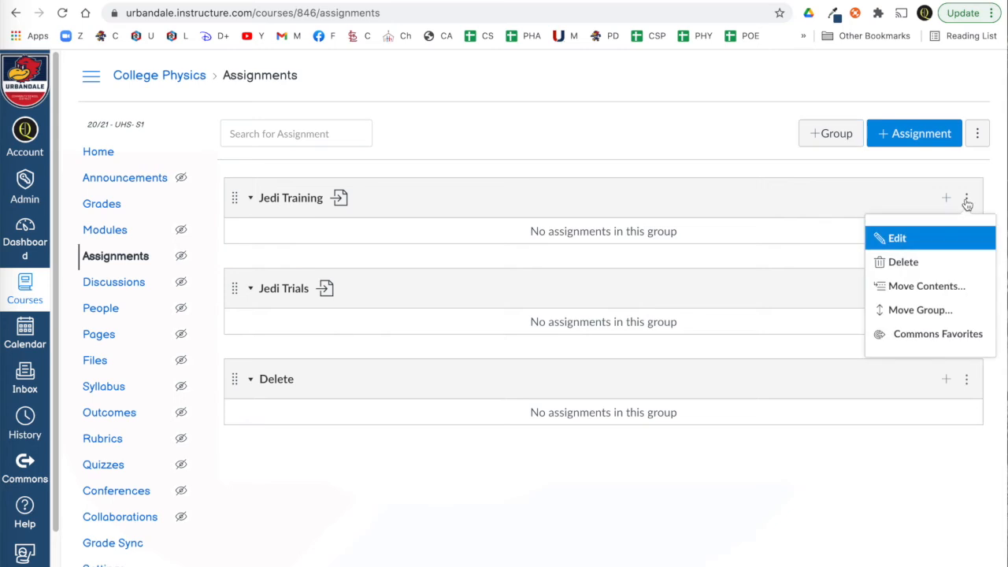
left_click(932, 287)
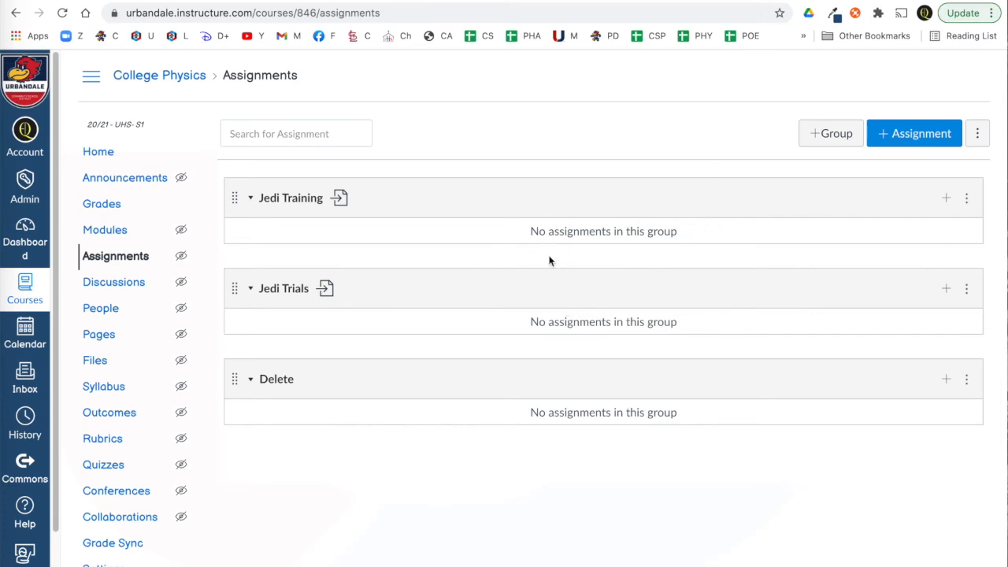
left_click(966, 379)
left_click(900, 443)
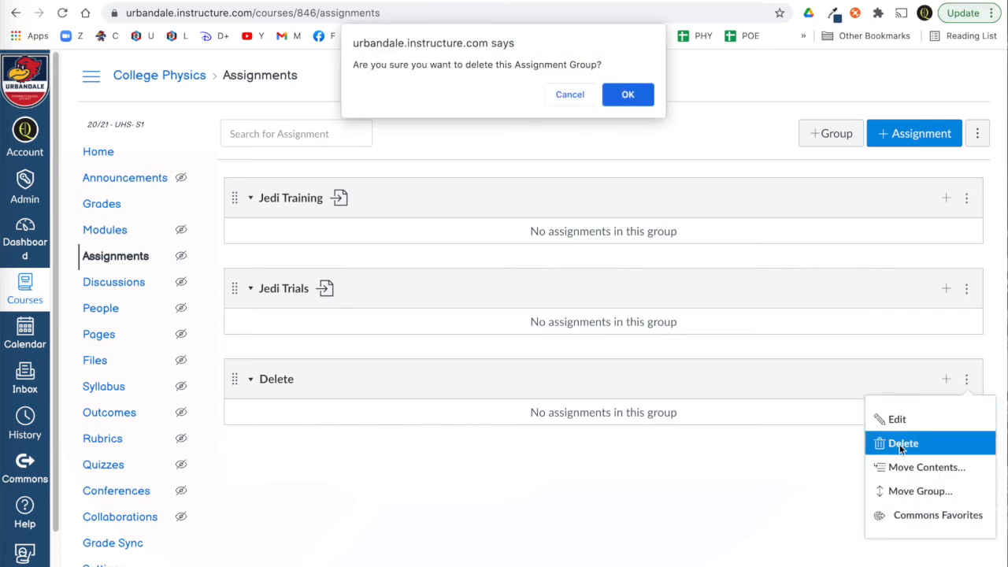
left_click(627, 94)
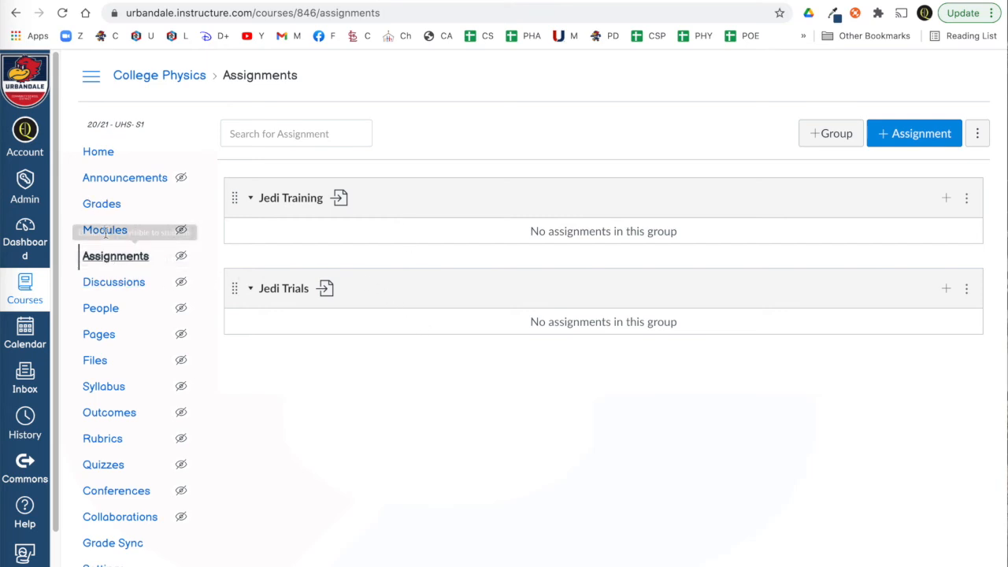
Open the College Physics gradebook and try to sync its grades to SIS, closing the sync dialog
left_click(100, 206)
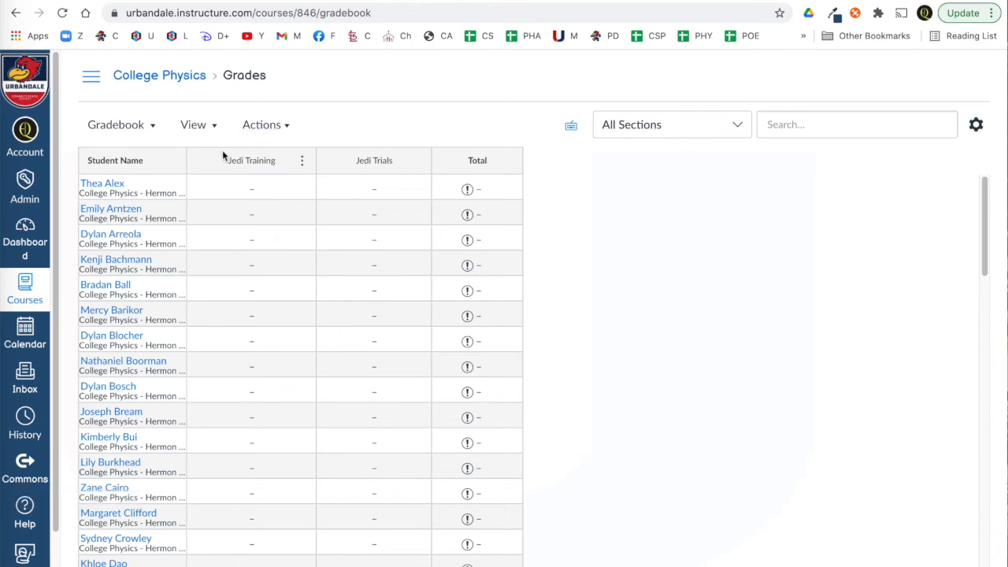
left_click(288, 130)
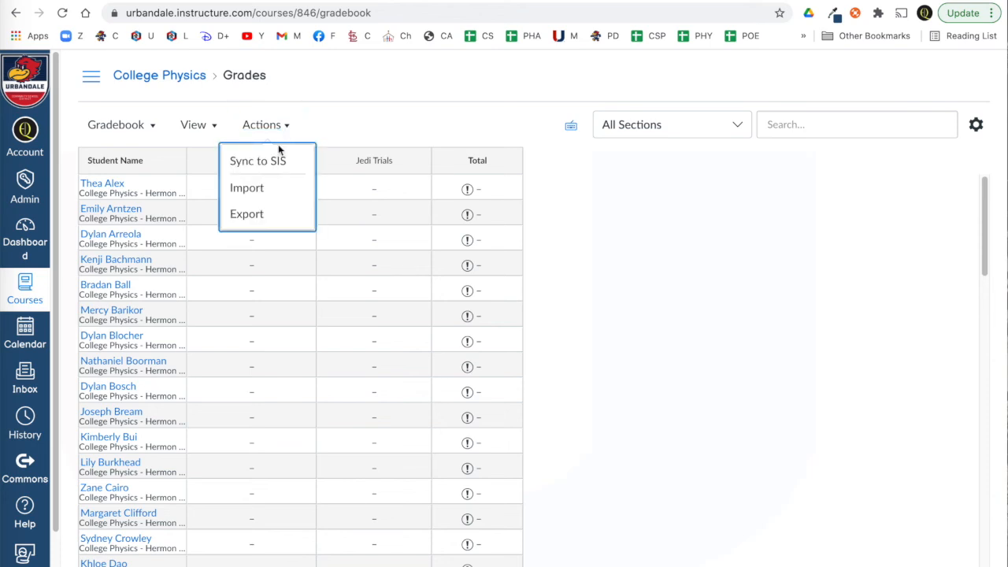
key("Escape")
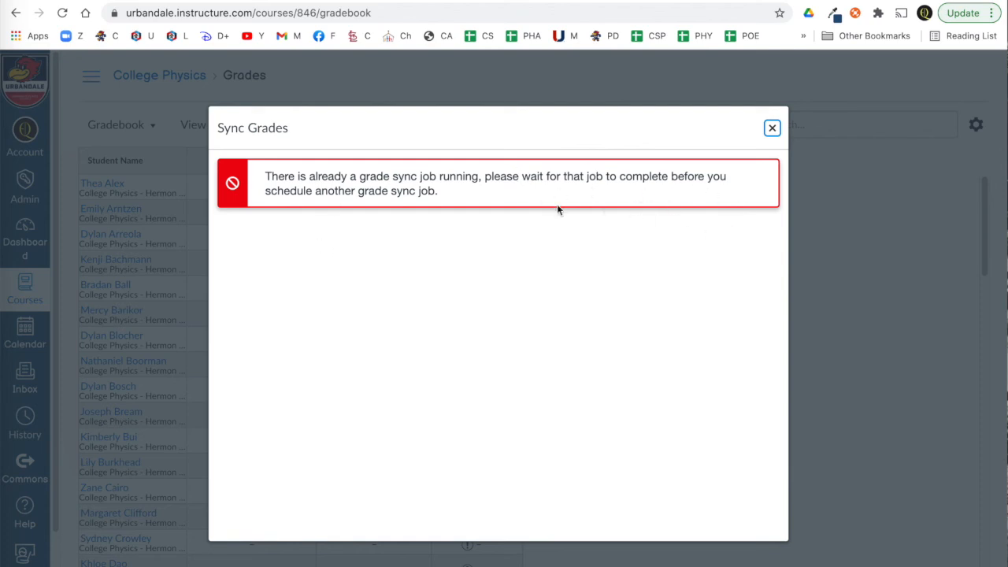
left_click(771, 129)
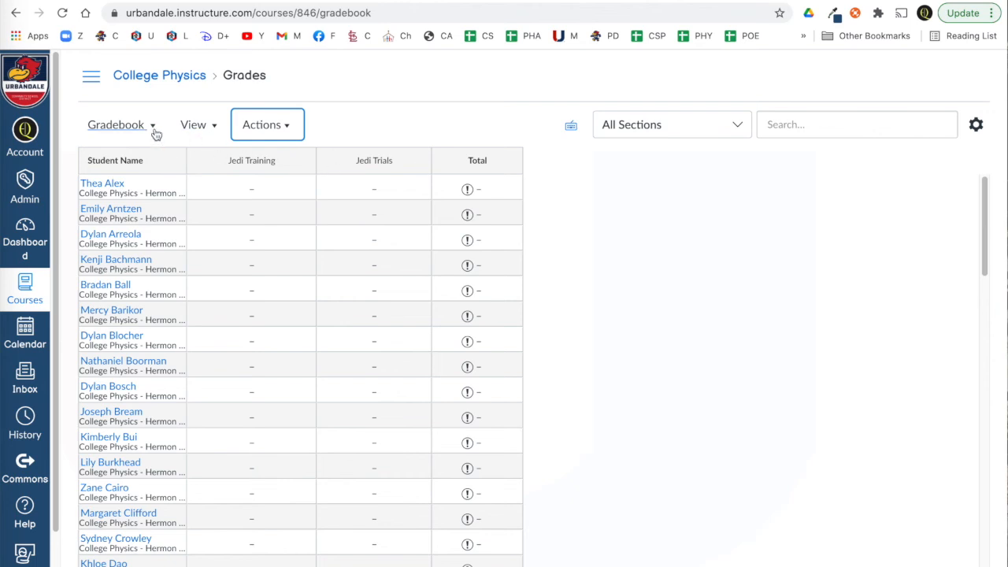
Open the Grade Sync settings of the College Physics course, and turn Nightly Sync on and back off
left_click(92, 76)
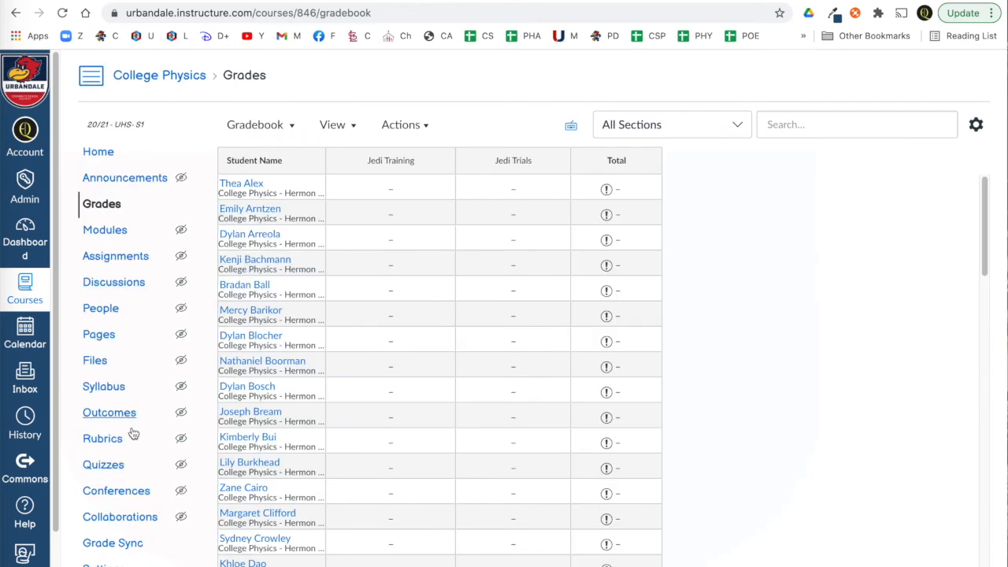
left_click(108, 545)
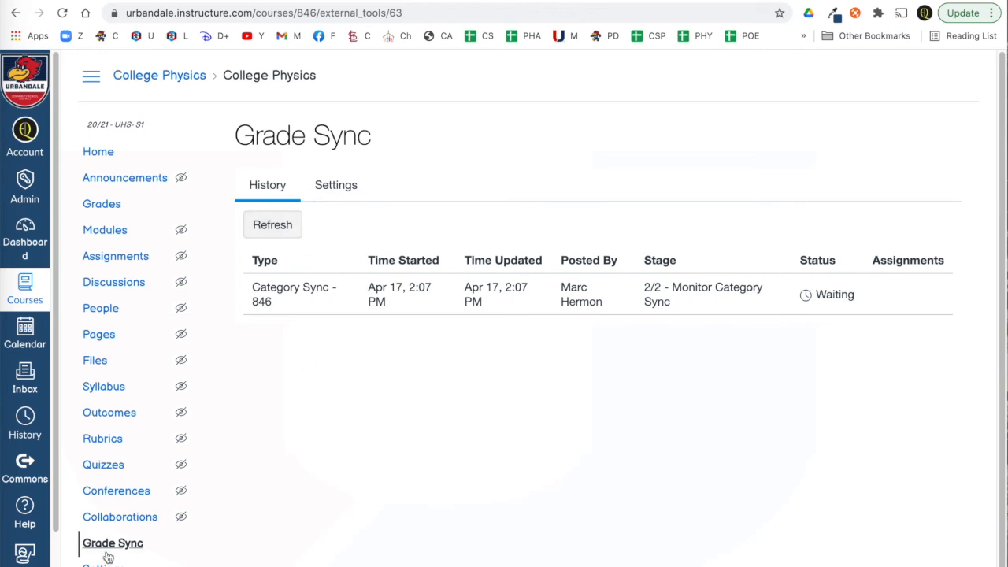
left_click(347, 188)
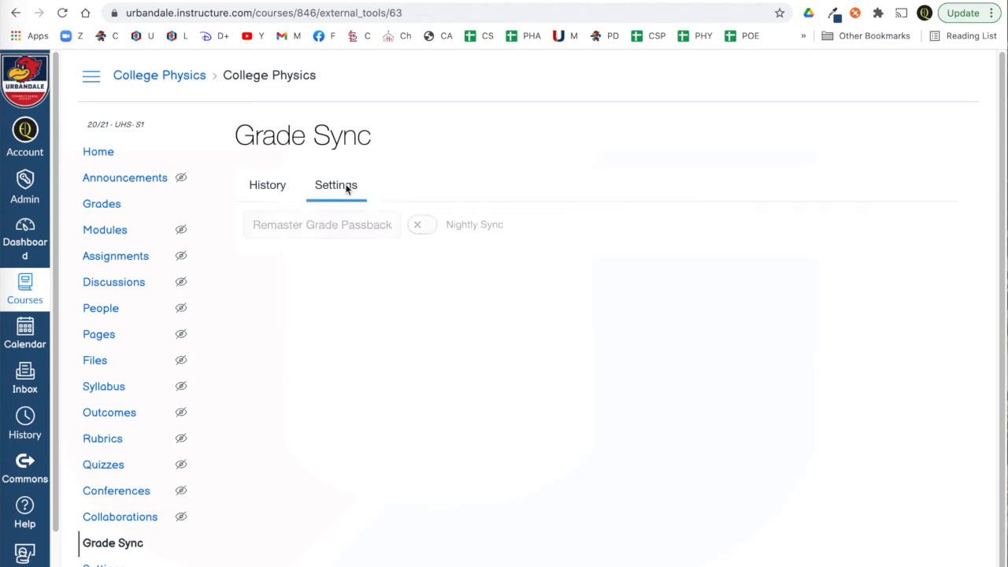
left_click(430, 228)
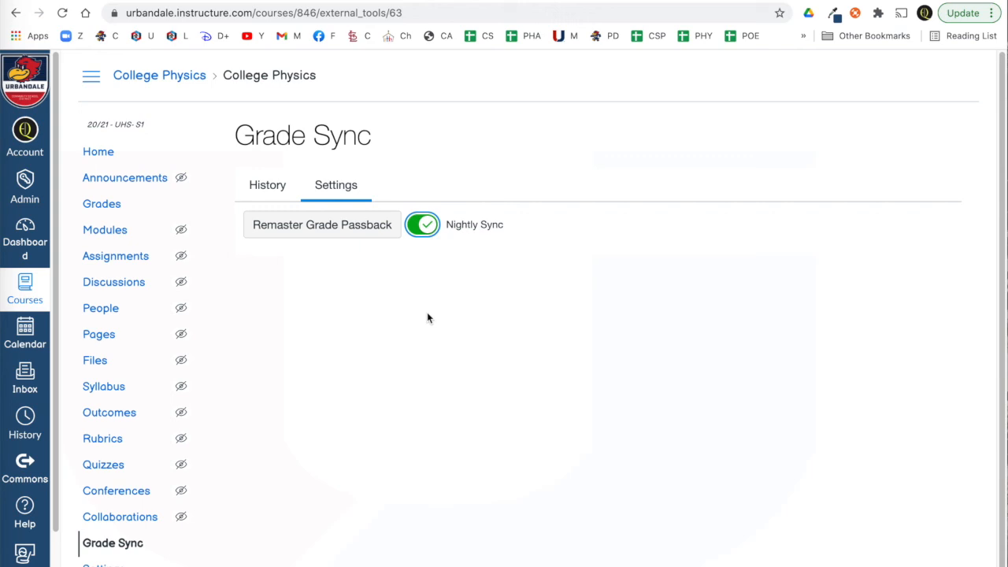
left_click(416, 226)
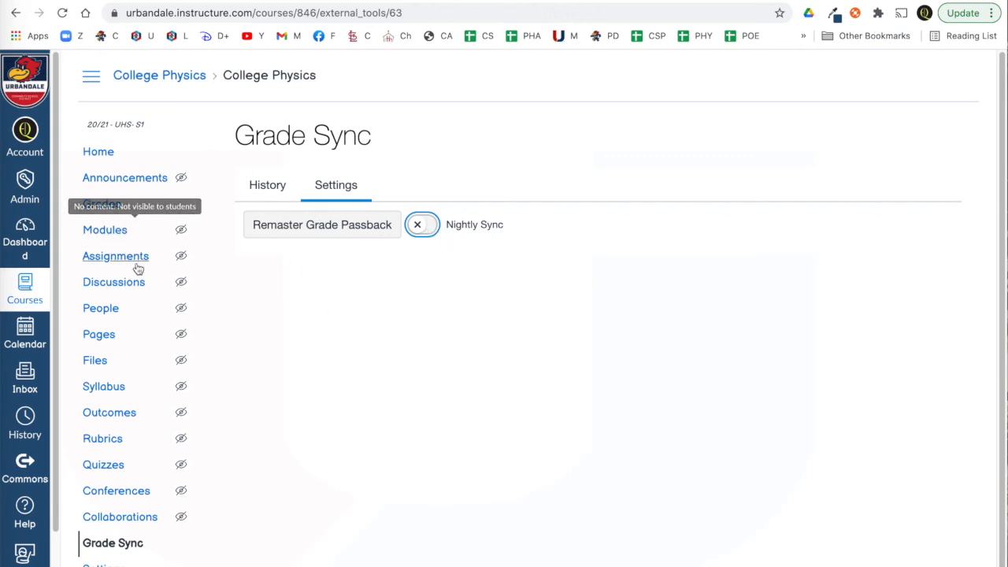
Return to the College Physics gradebook and look at the available sync action and the student list
left_click(106, 206)
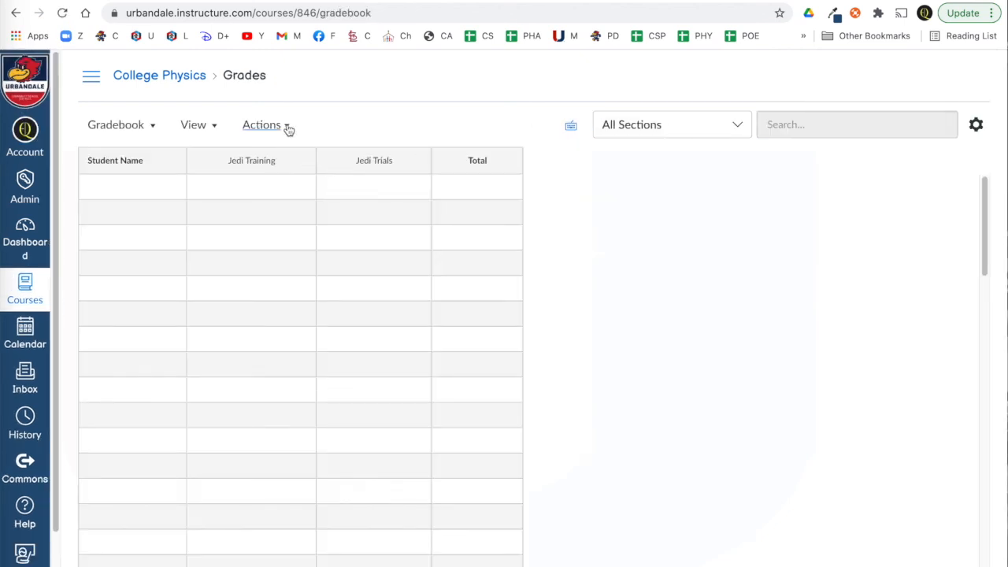
left_click(288, 127)
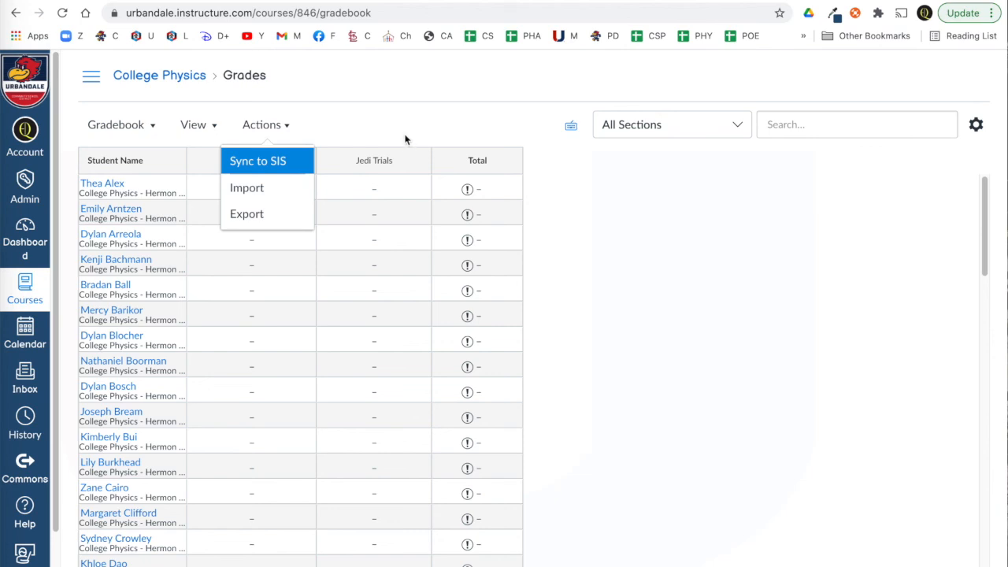
key("Escape")
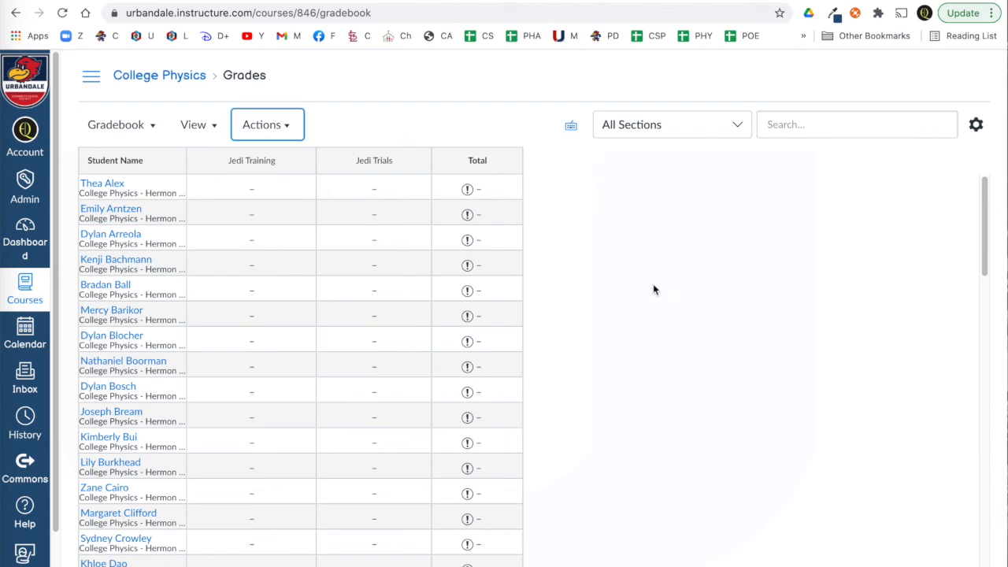
scroll(561, 209, "down", 3)
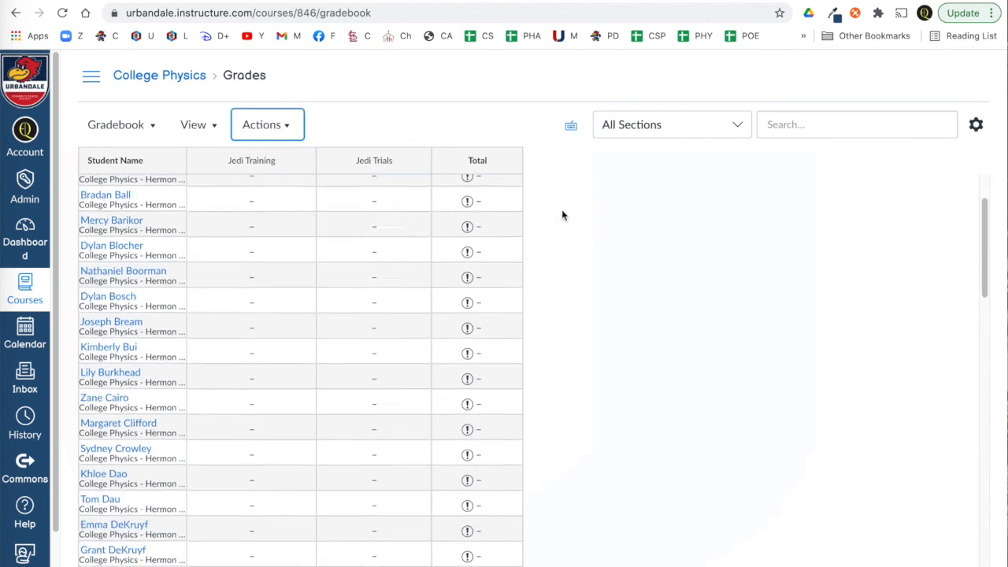
scroll(561, 210, "up", 3)
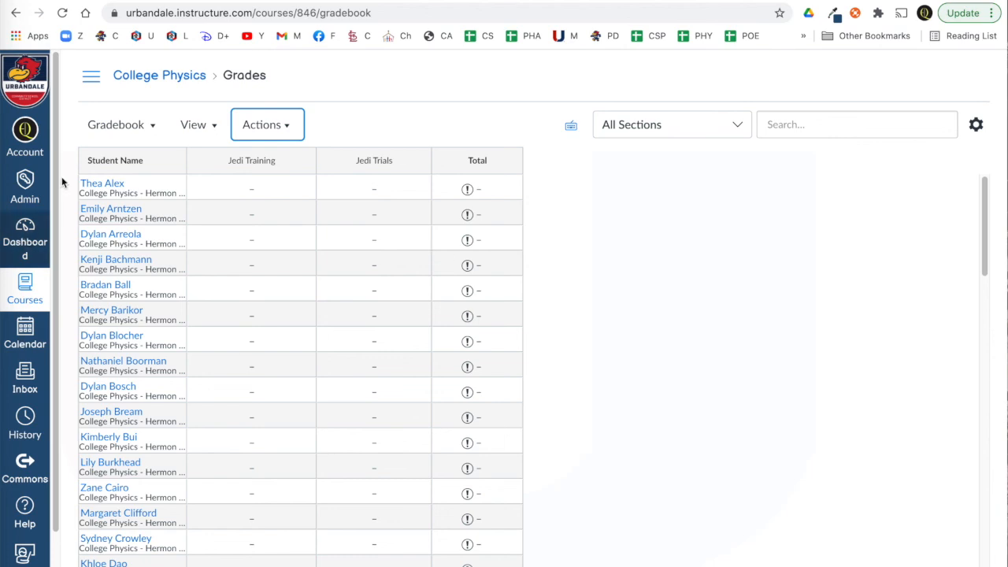
Open the assignments page of the College Physics course from the gradebook
left_click(89, 76)
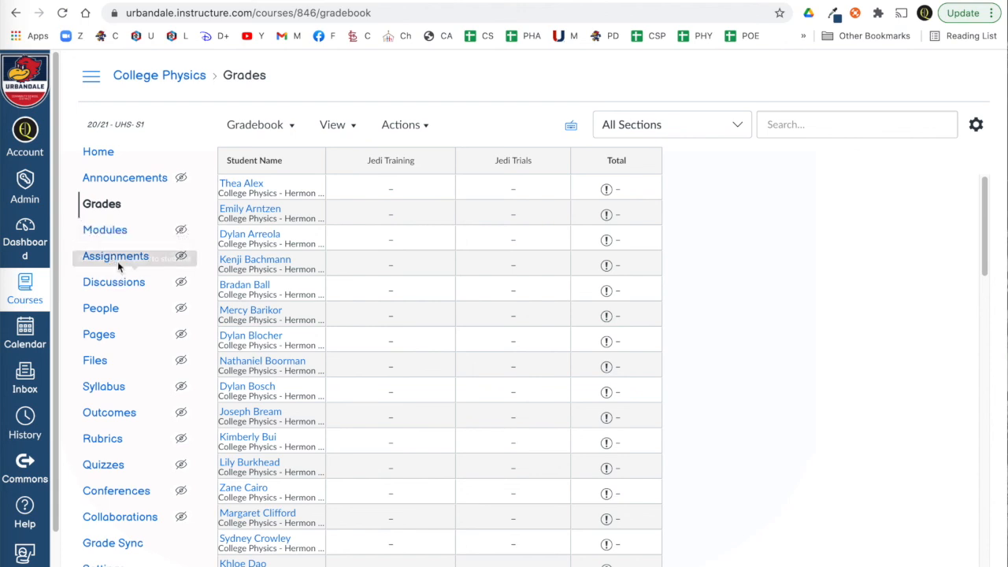
left_click(101, 262)
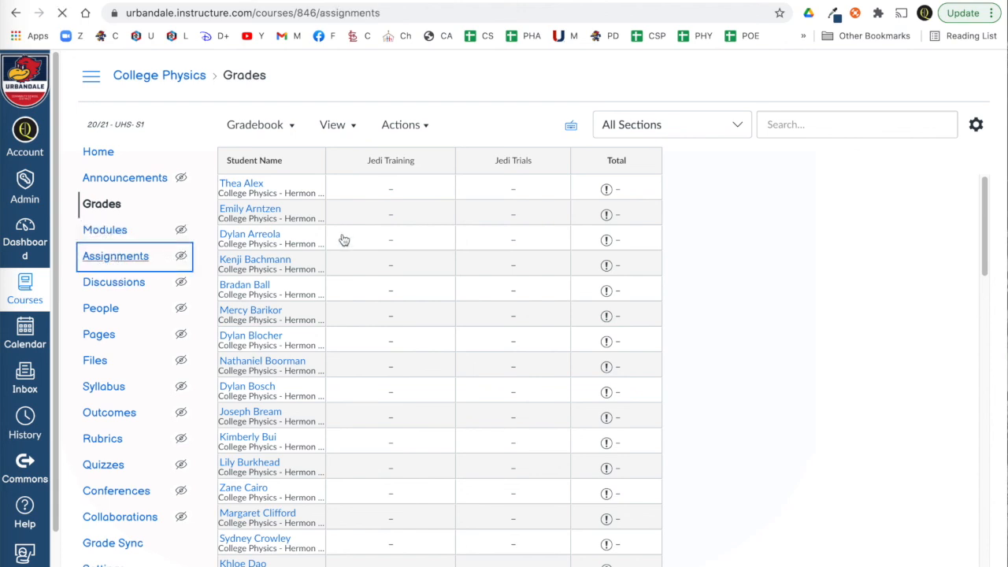